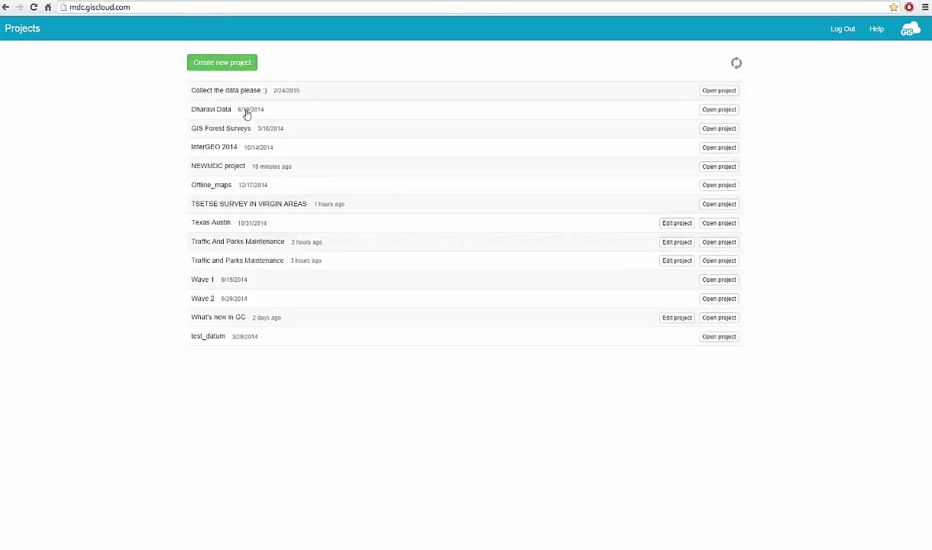
Start a new project and browse the field types available for new form items
click(213, 65)
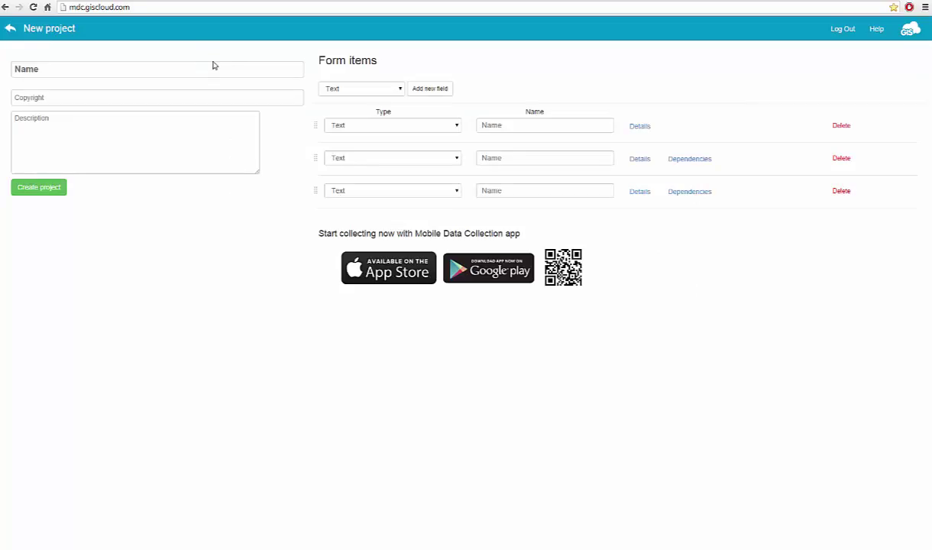
click(399, 90)
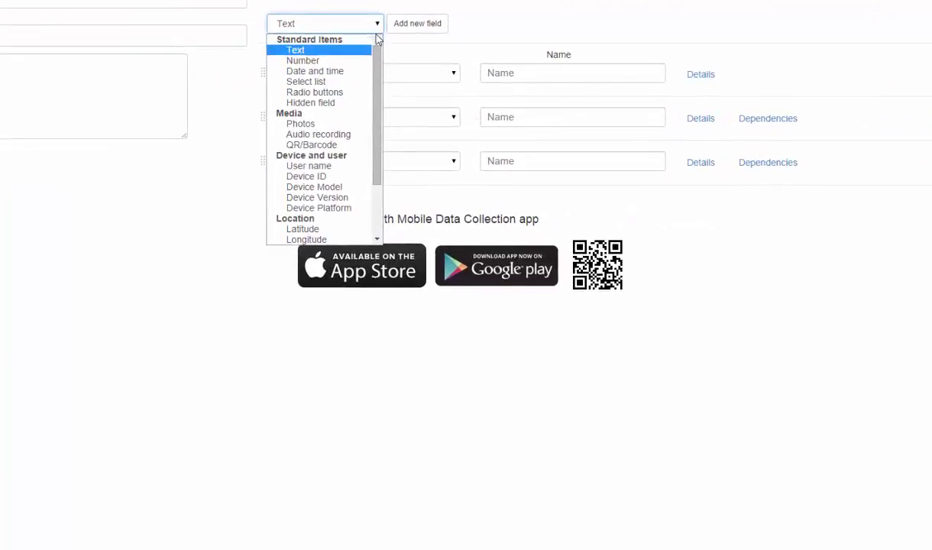
mouse_move(379, 57)
mouse_down()
mouse_move(381, 131)
mouse_move(374, 61)
mouse_up()
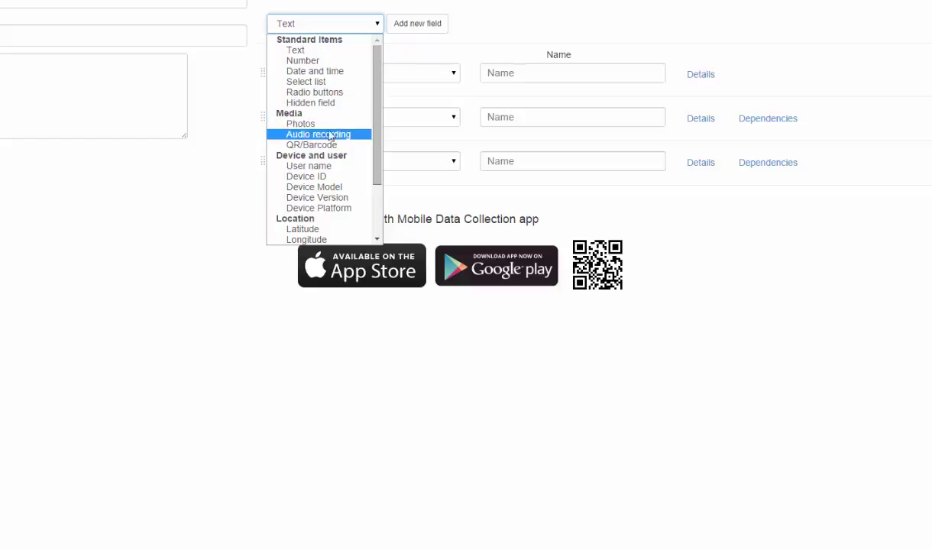
drag(376, 103, 376, 152)
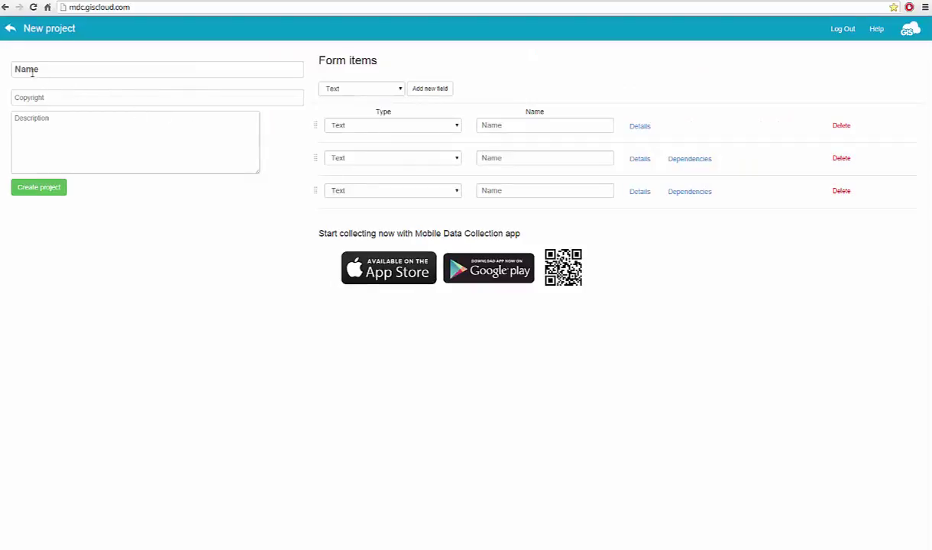
Name the project 'Traffic And Parks Maintenance' and its first text item 'Surveyors Name'
click(32, 71)
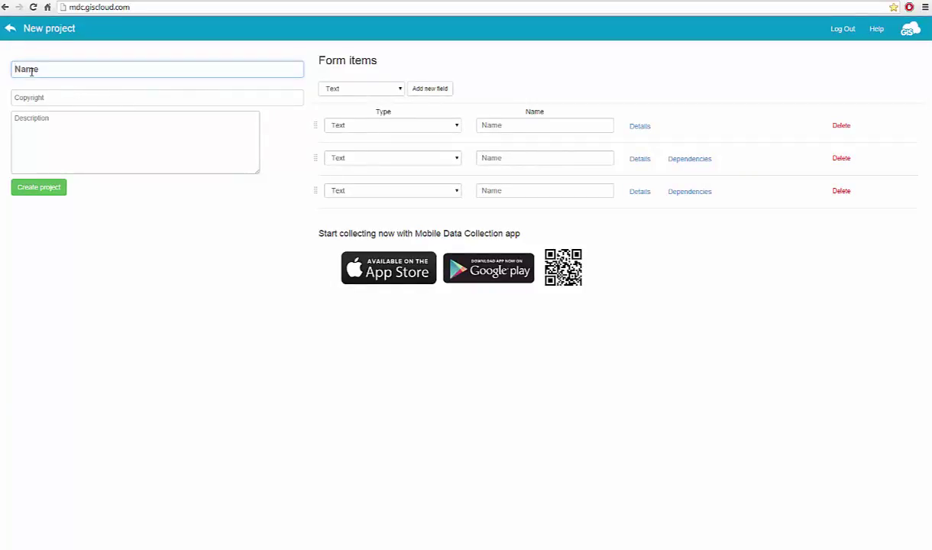
text(Traffic And Parks Maintenance)
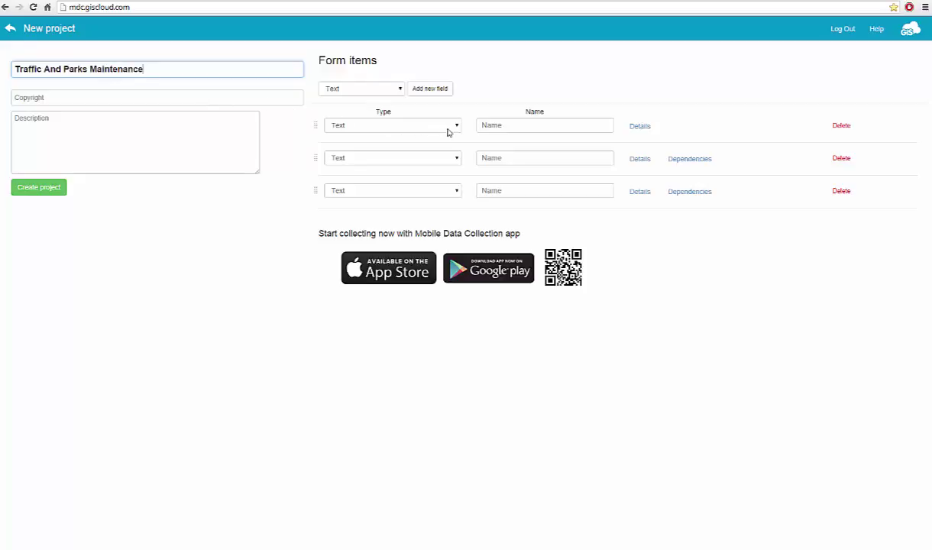
click(491, 127)
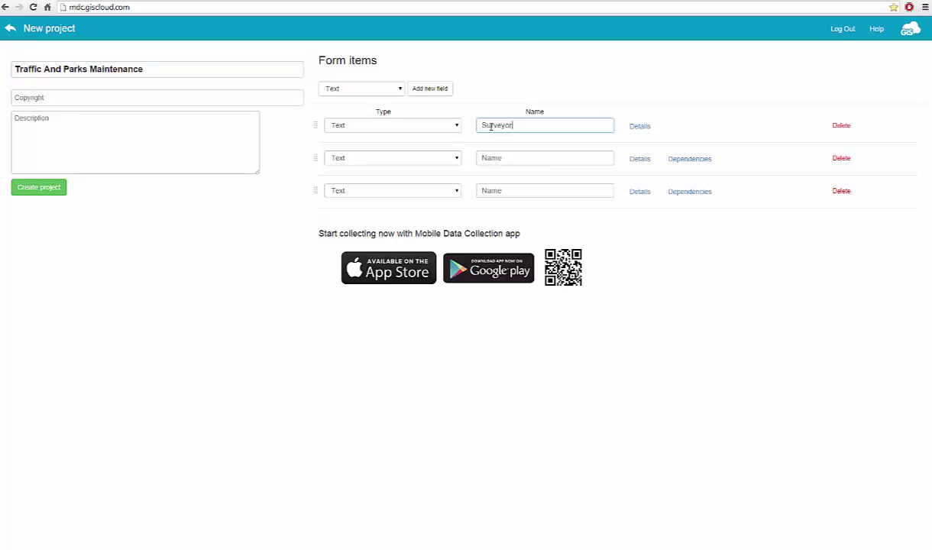
text(Surveyors Name)
click(640, 132)
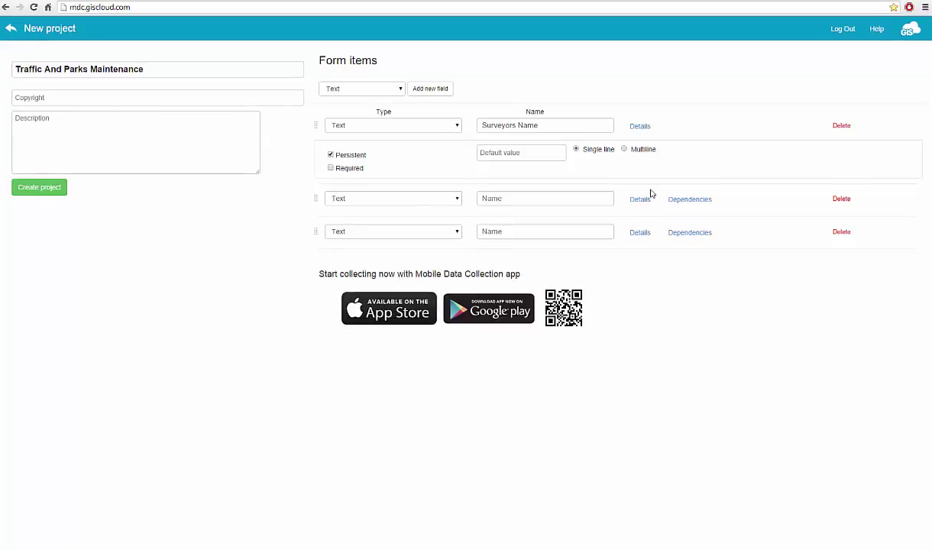
Make the second item a Date and time field 'Select Time and Date' and set its input option
click(638, 127)
click(461, 164)
click(408, 199)
click(483, 162)
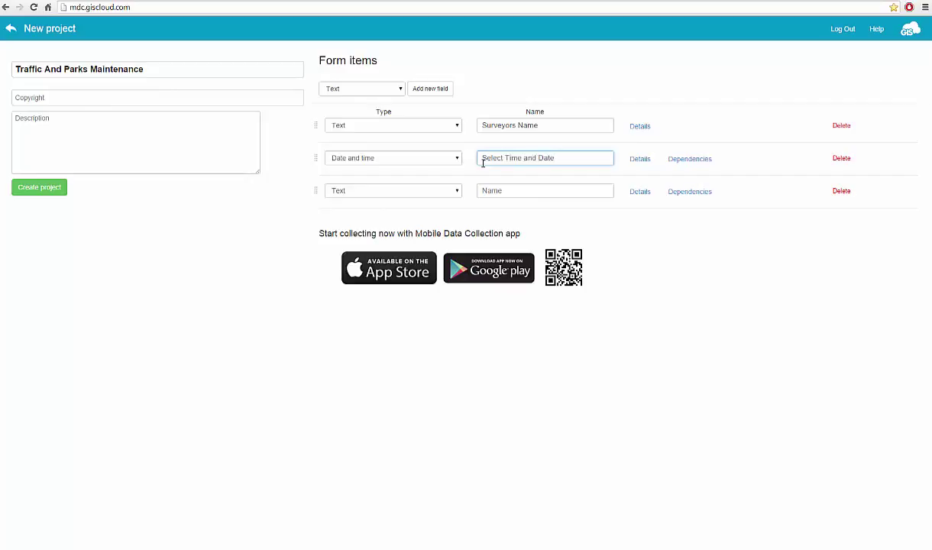
click(638, 160)
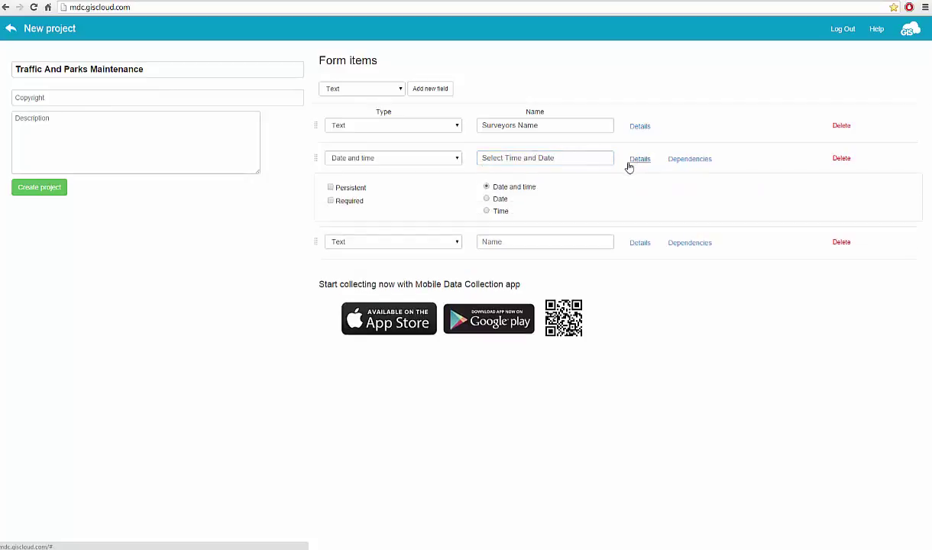
click(487, 212)
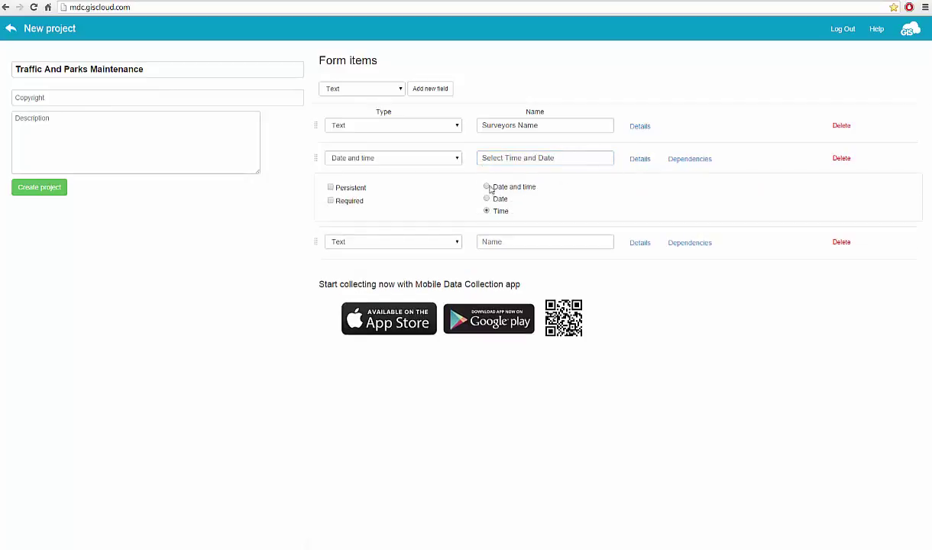
click(639, 161)
Change the third item's type to Select list
click(456, 191)
click(416, 233)
click(490, 192)
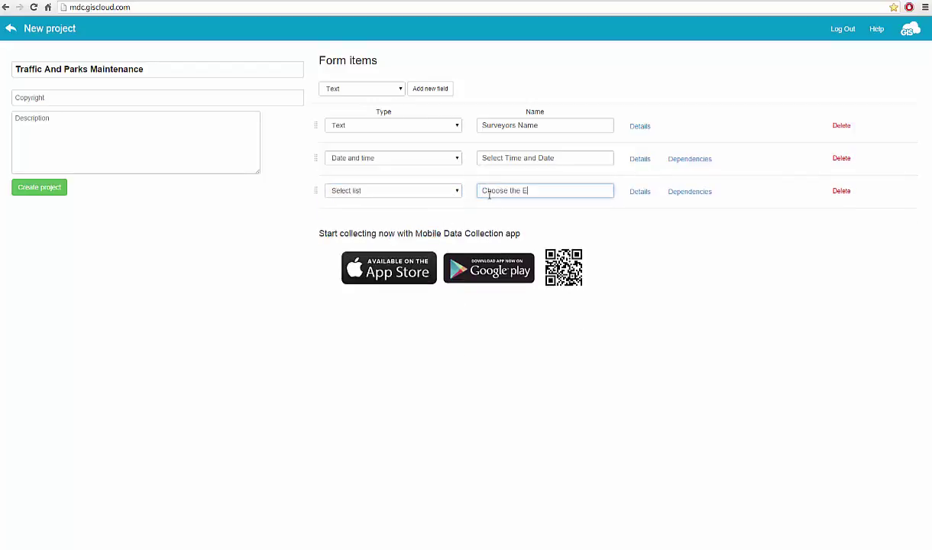
Name the select list 'Choose the Element' and add two option groups, removing extra rows
text(Choose the Element)
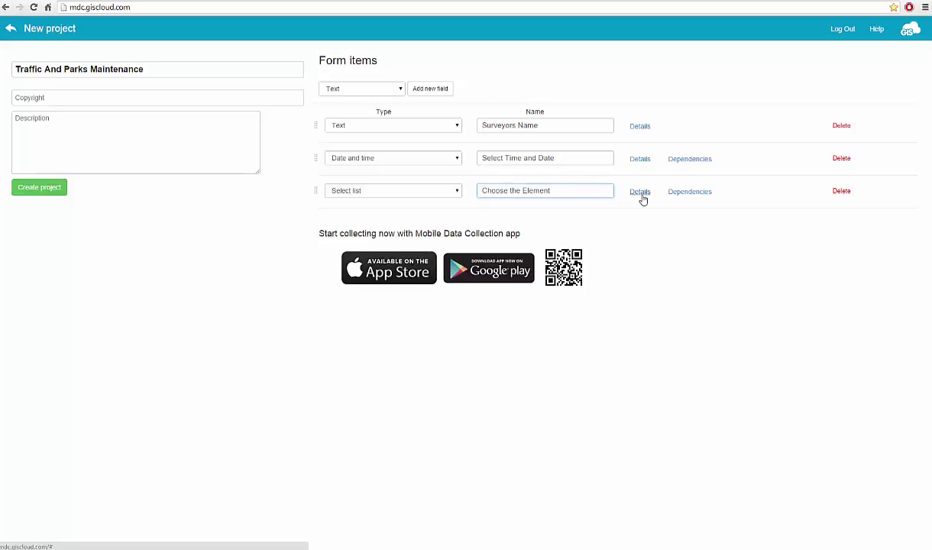
click(641, 192)
click(603, 291)
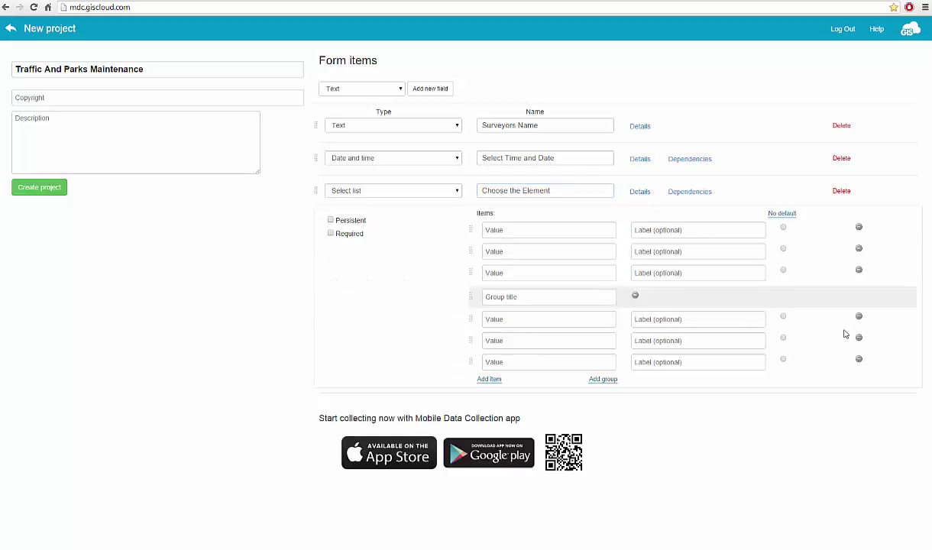
drag(471, 297, 472, 230)
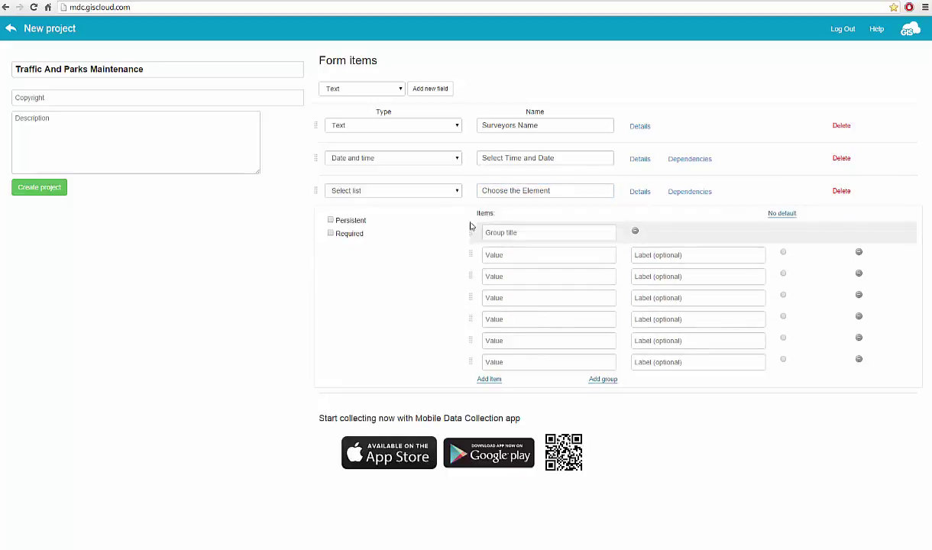
click(859, 360)
click(859, 341)
click(859, 318)
click(603, 313)
Title the option groups 'Traffic' and 'Parks' and drop the unneeded option row
click(503, 234)
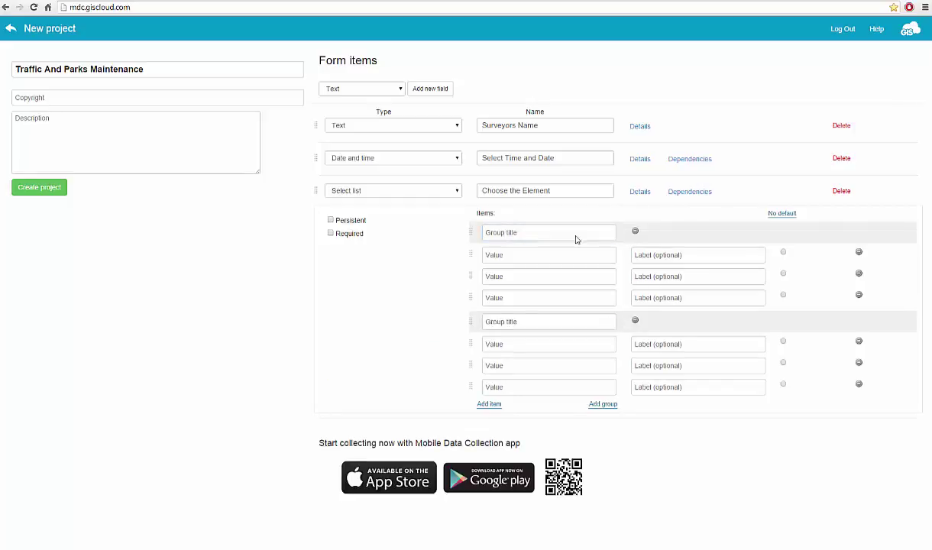
text(Traffic)
click(493, 321)
text(Parks)
click(859, 295)
Enter options Pole and Sign under Traffic, and Bench and Picnic Table under Parks
click(508, 255)
text(Pole)
click(507, 276)
text(Sign)
click(494, 323)
text(Bench)
click(496, 344)
text(Picnic Table)
click(641, 192)
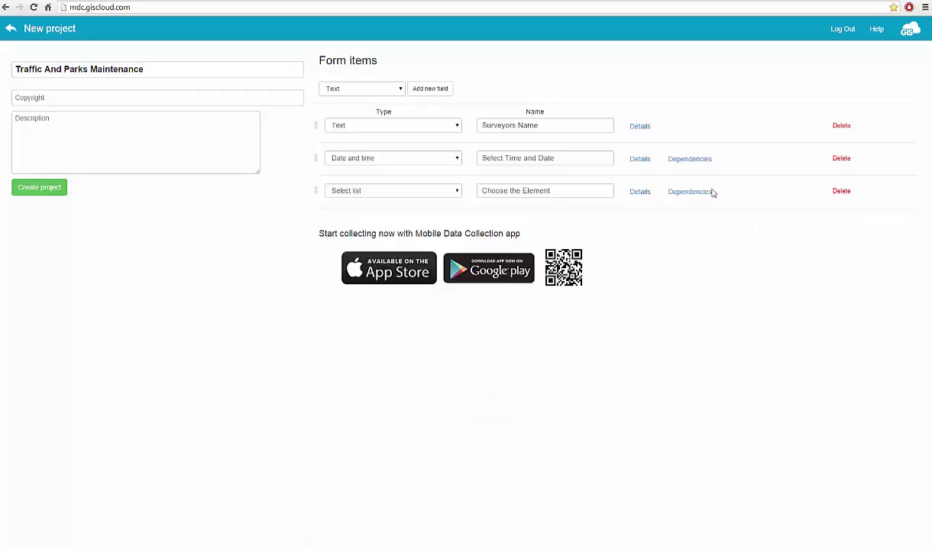
click(686, 192)
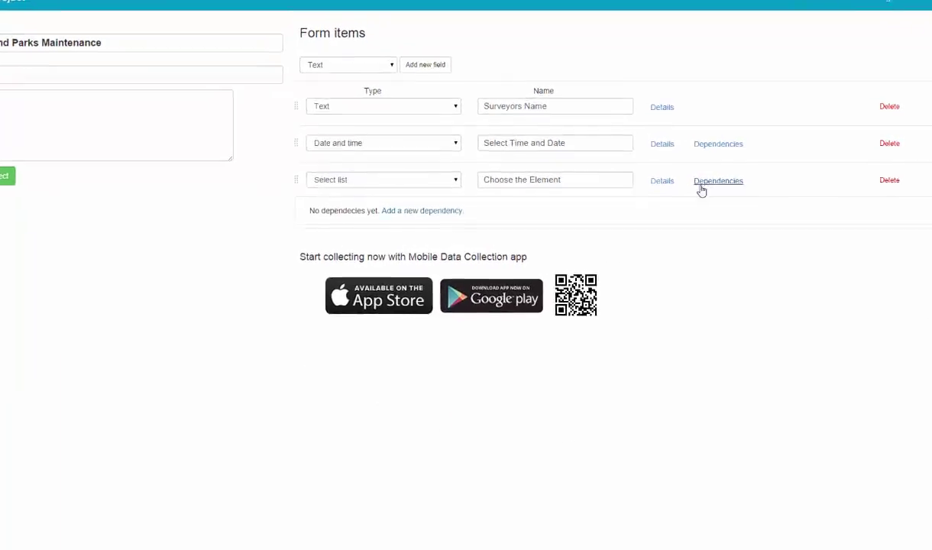
click(439, 212)
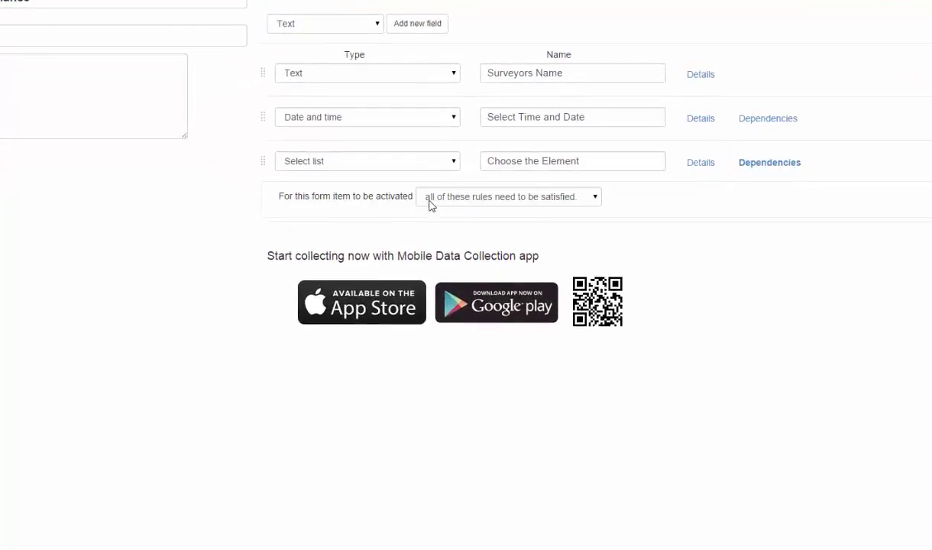
click(486, 202)
click(552, 202)
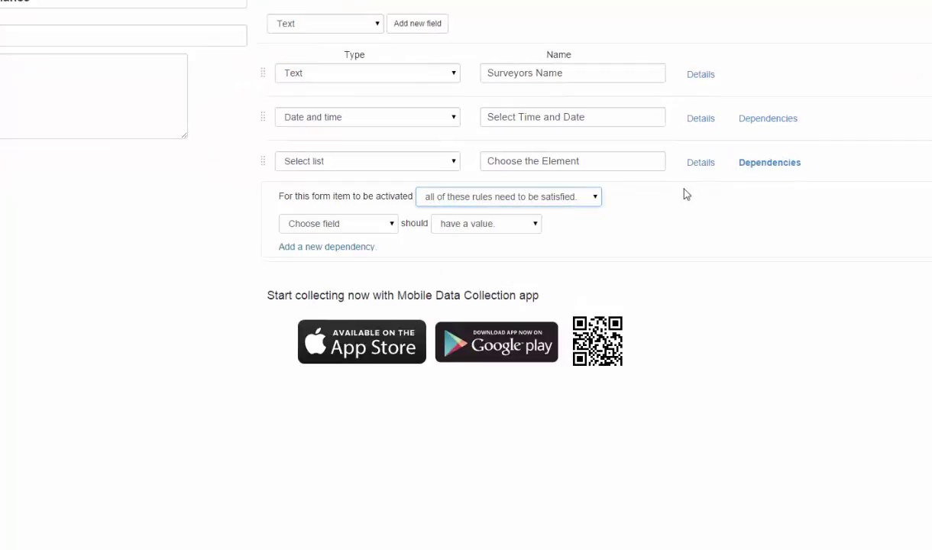
click(751, 168)
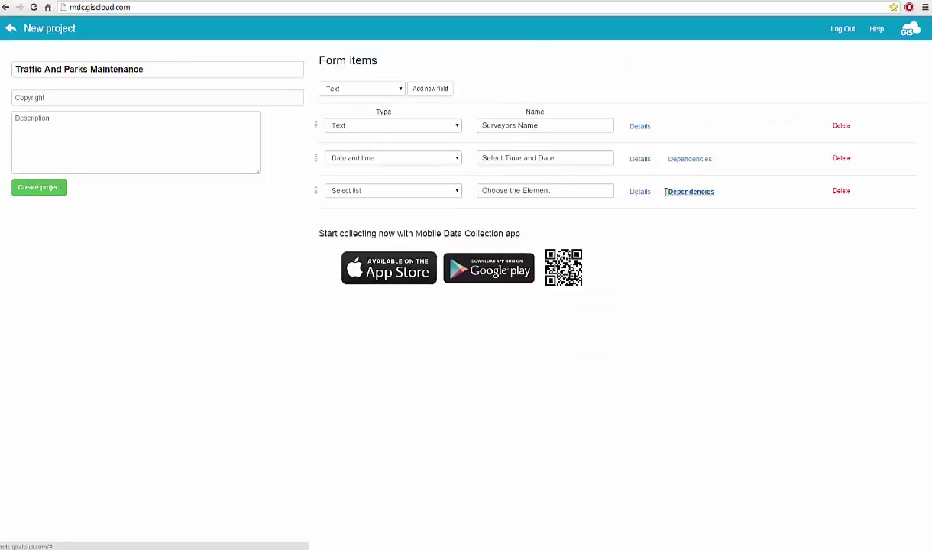
Add a Photos item named 'Photo of the Damage'
click(399, 89)
click(356, 160)
click(424, 90)
click(497, 221)
text(Photo of the Damage)
Add a Latitude item and a Longitude item to the form
click(384, 90)
scroll(402, 133, down, 2)
click(345, 183)
click(425, 90)
click(384, 92)
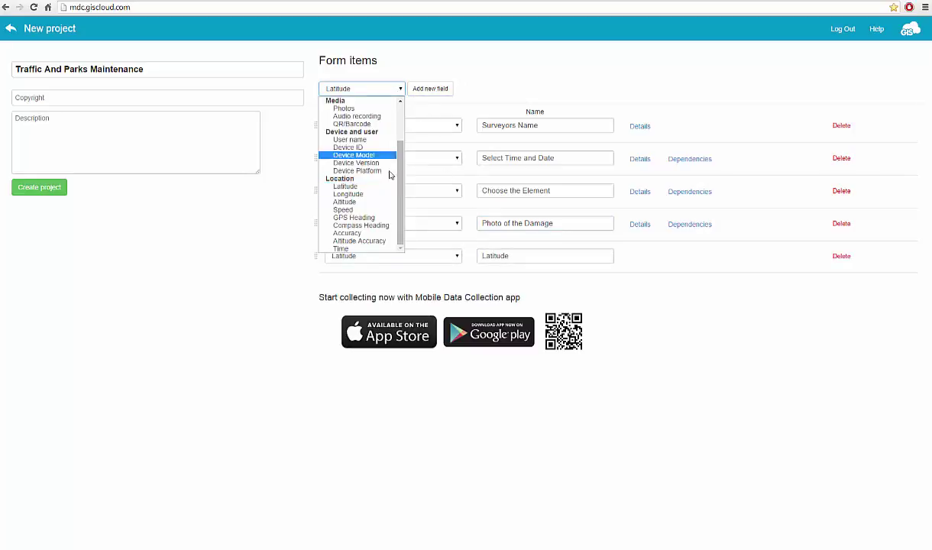
click(348, 194)
click(422, 91)
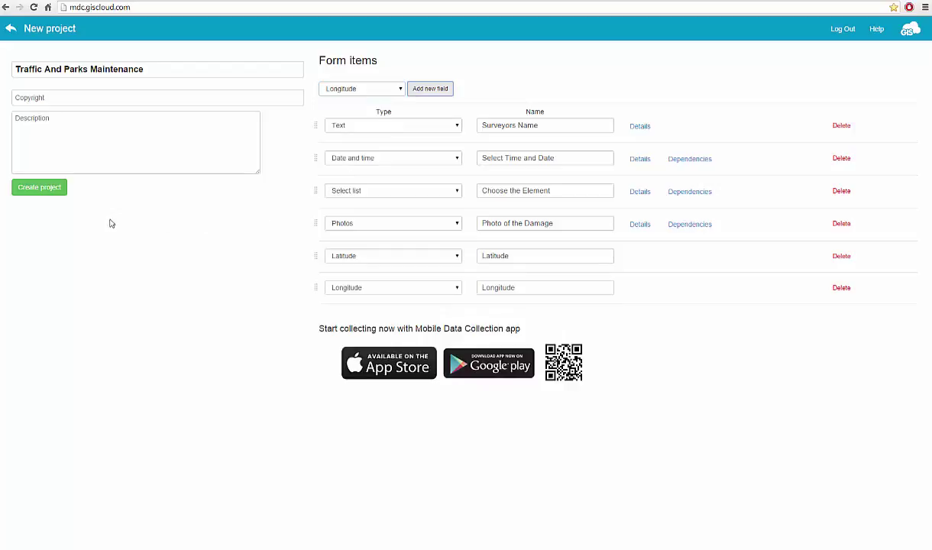
Create the project and check the grouped options in the Choose the Element preview dropdown
click(40, 191)
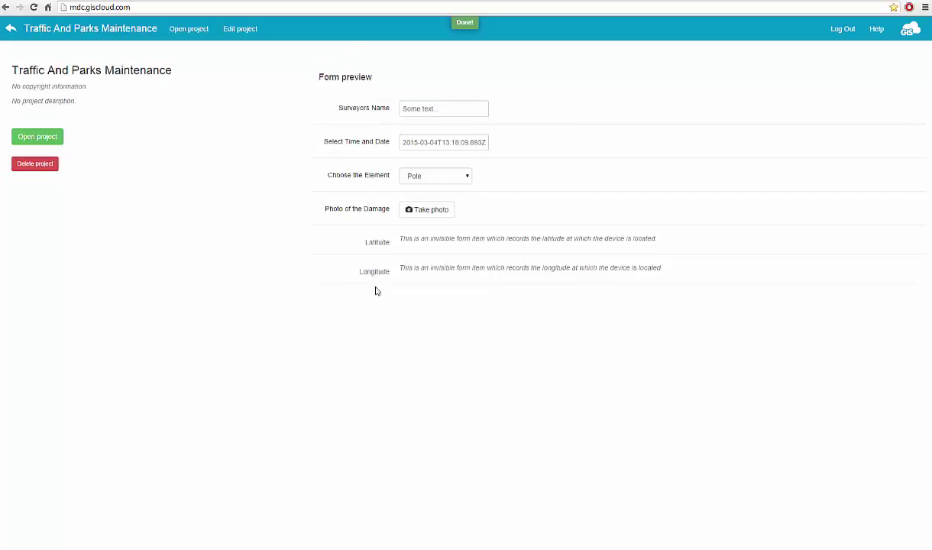
click(466, 176)
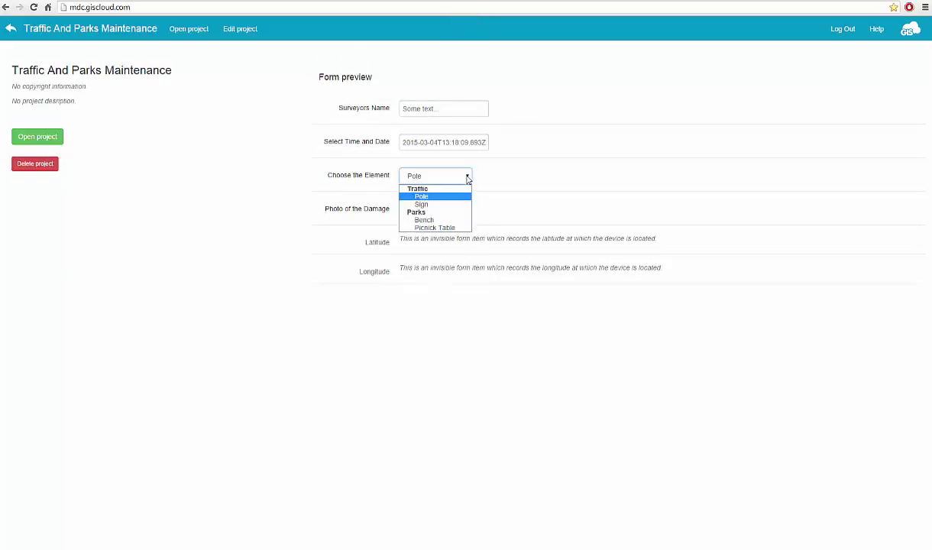
click(468, 177)
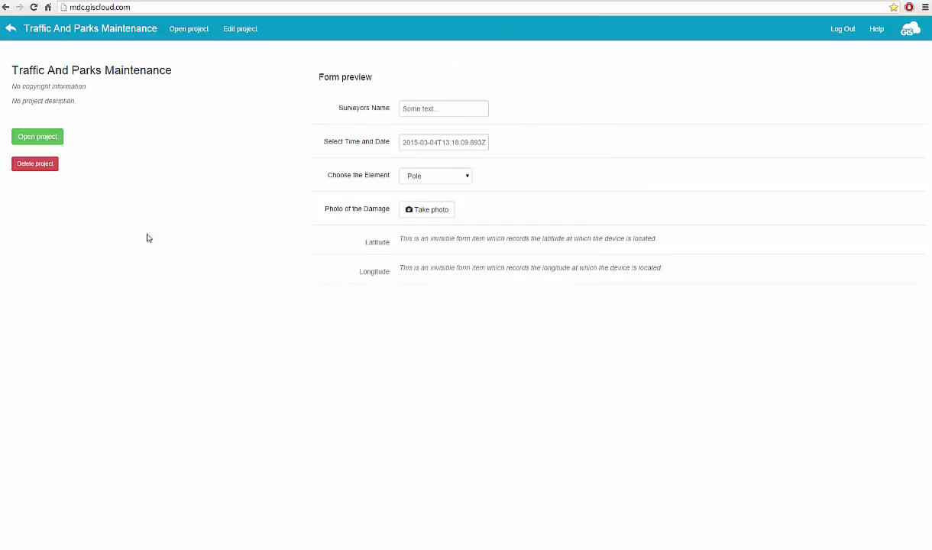
Open the project map, view the yellow point's Sign record near Zagreb, then collapse the Data panel
click(26, 141)
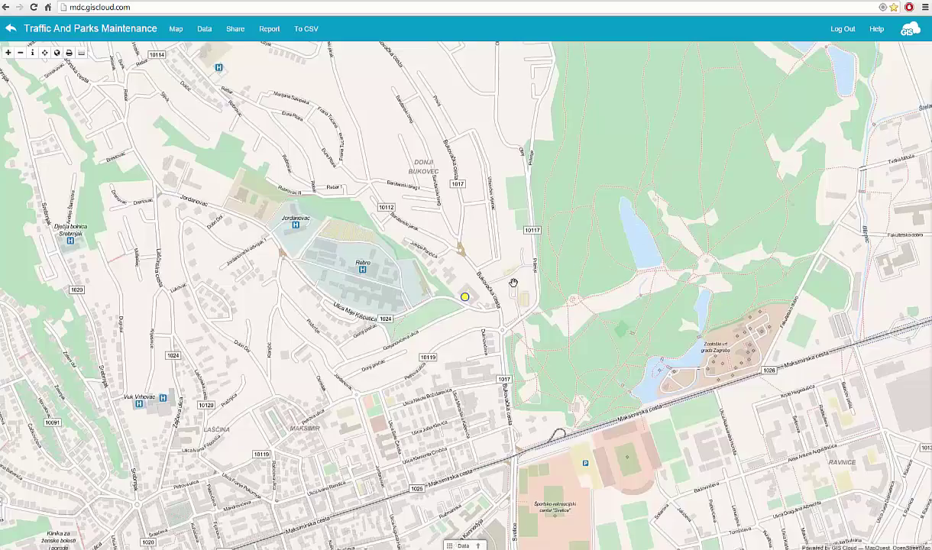
click(466, 297)
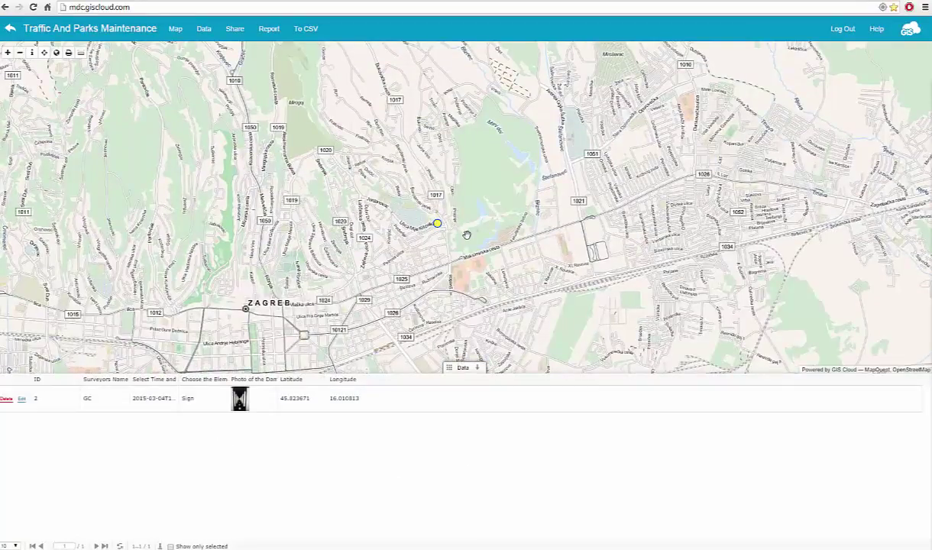
click(477, 368)
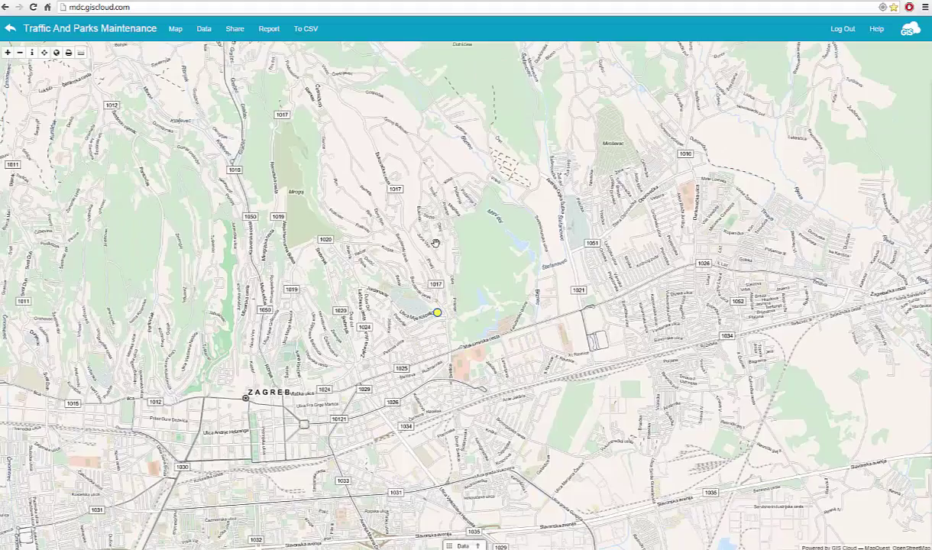